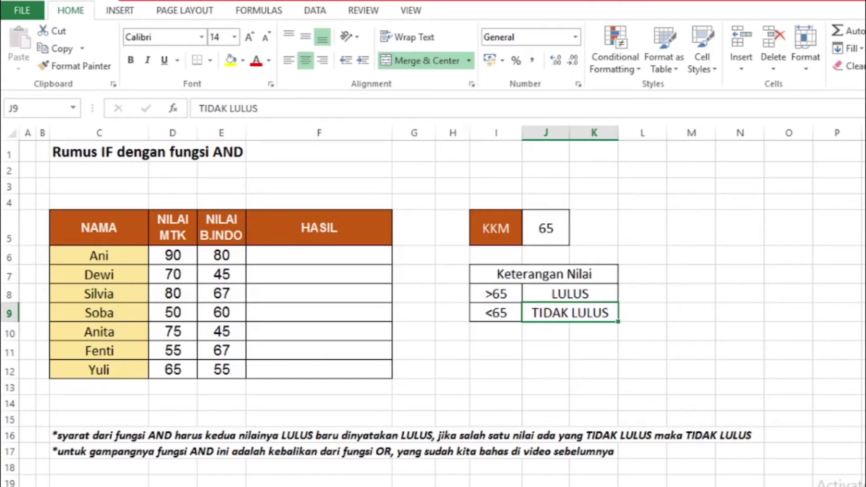
click(570, 294)
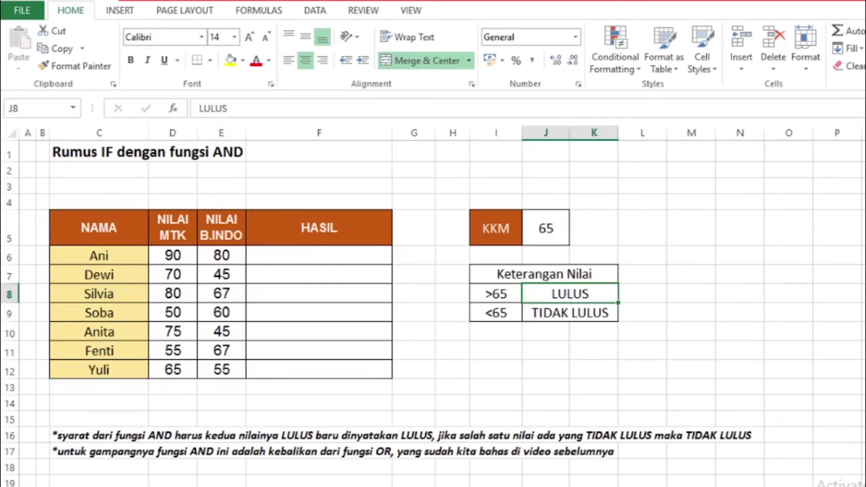
click(570, 312)
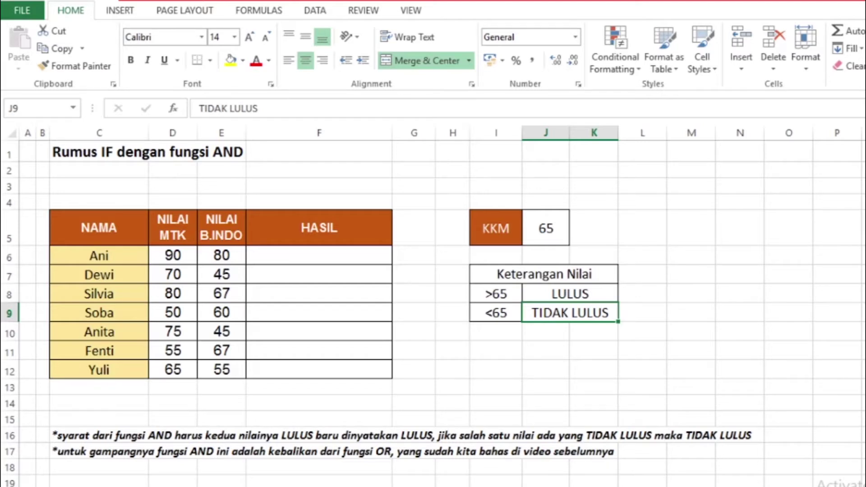
click(570, 293)
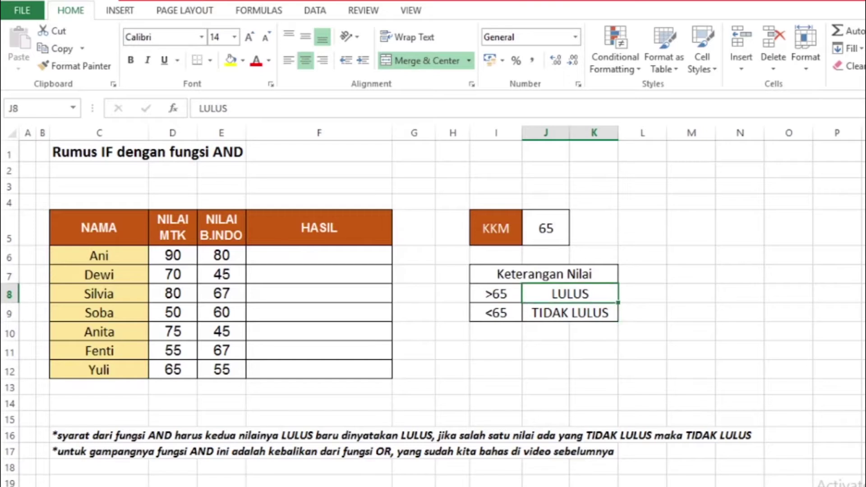
Begin an IF formula with a nested AND function, =IF(AND(, in cell F6 of the HASIL column
key(Left)
key(Left)
key(Left)
key(Left)
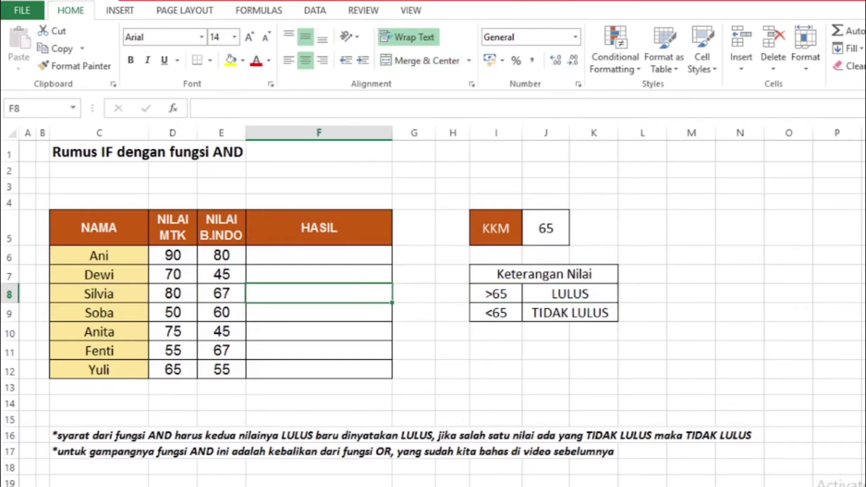
key(Up)
key(Up)
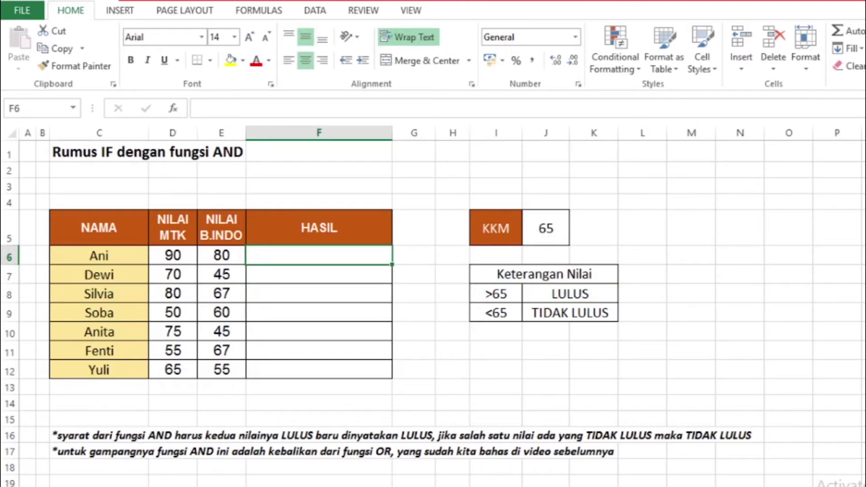
text(=i)
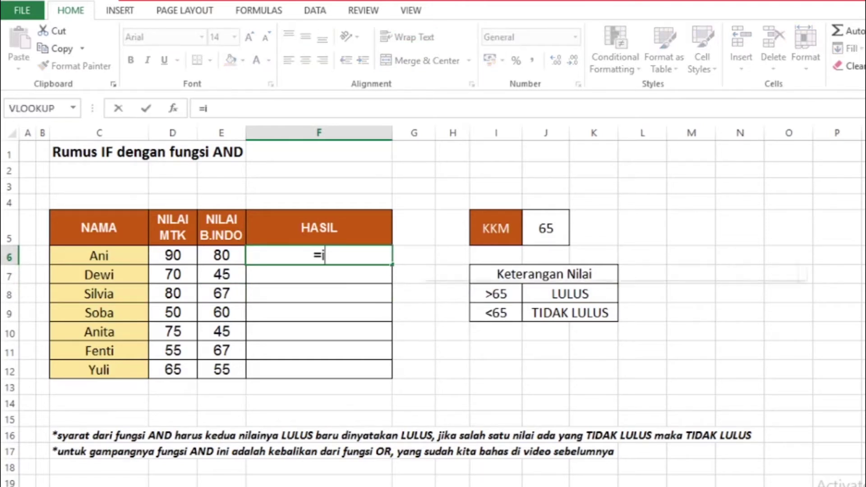
key(BackSpace)
text(IF)
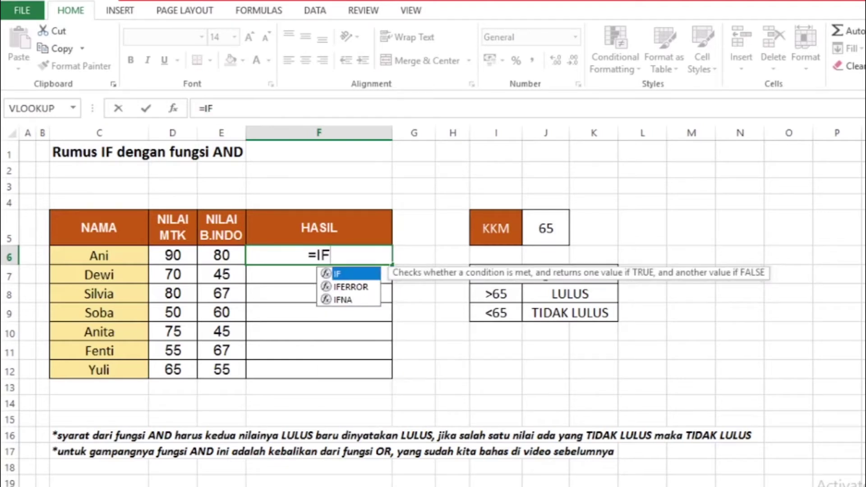
text((AN)
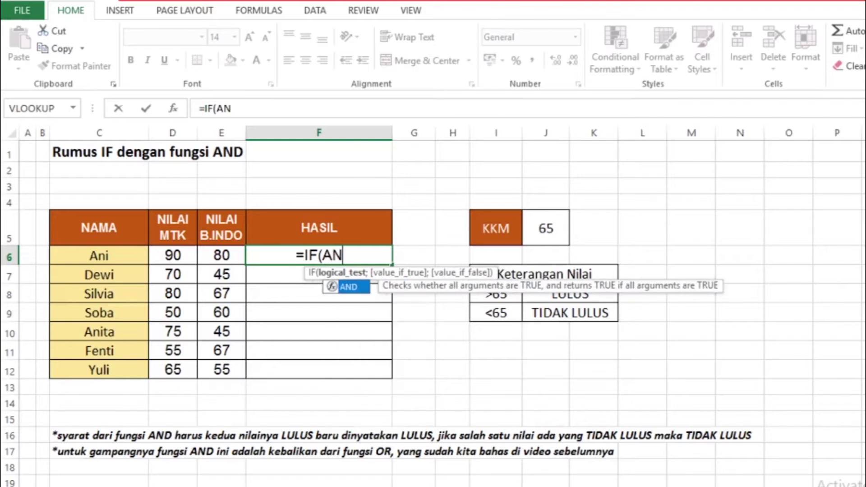
text(D)
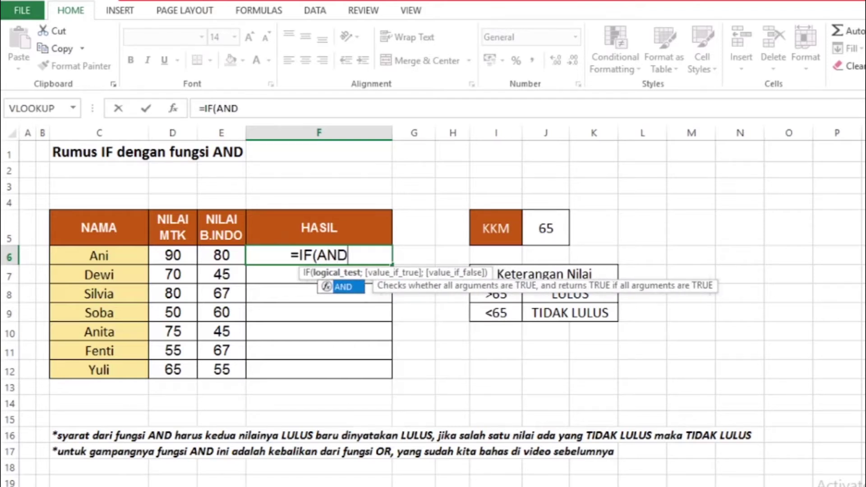
text(()
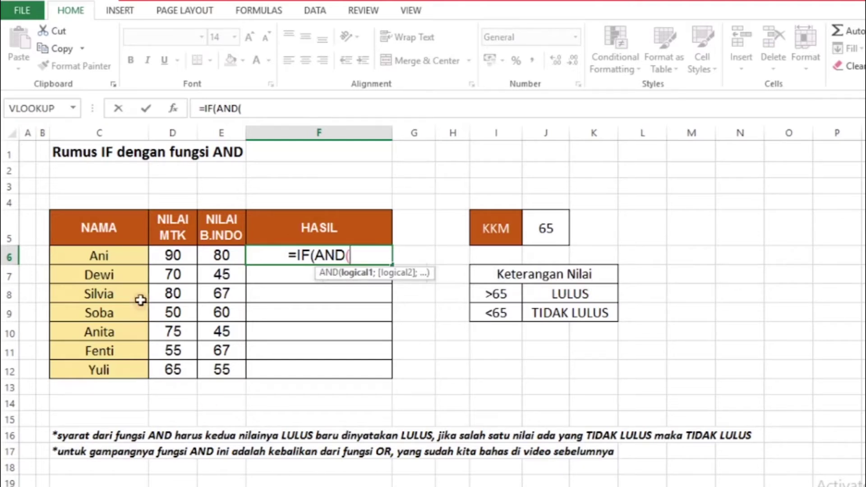
Add the AND conditions D6>65 and E6>65 to the formula, separated by a semicolon, and close the logical test
click(190, 257)
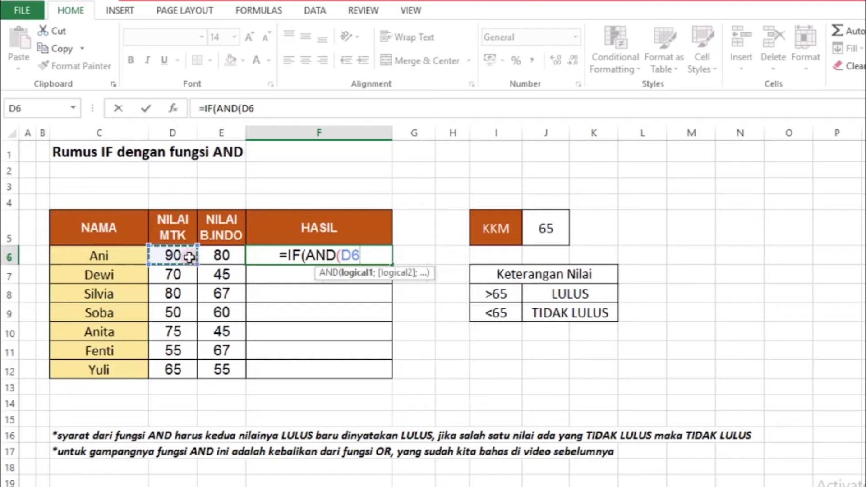
text(>)
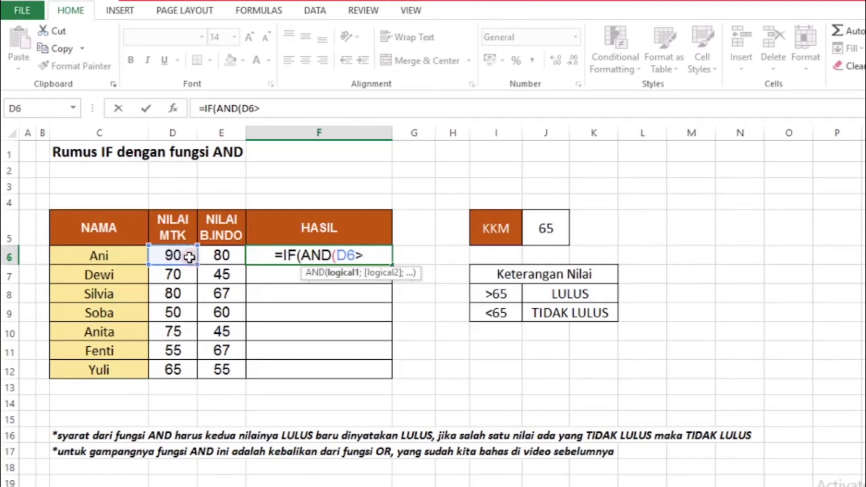
text(65)
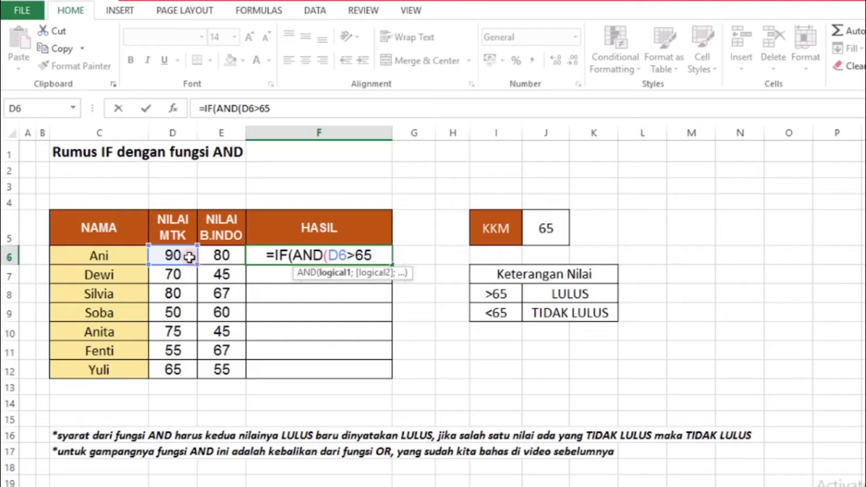
text(;)
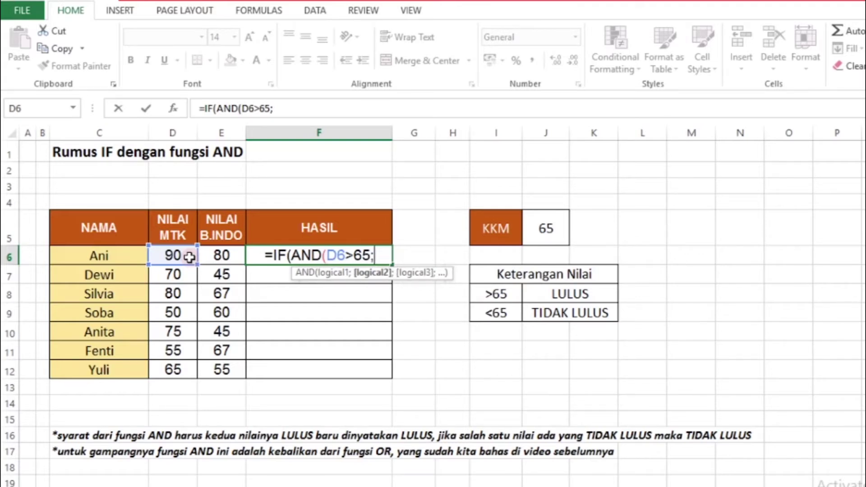
click(230, 255)
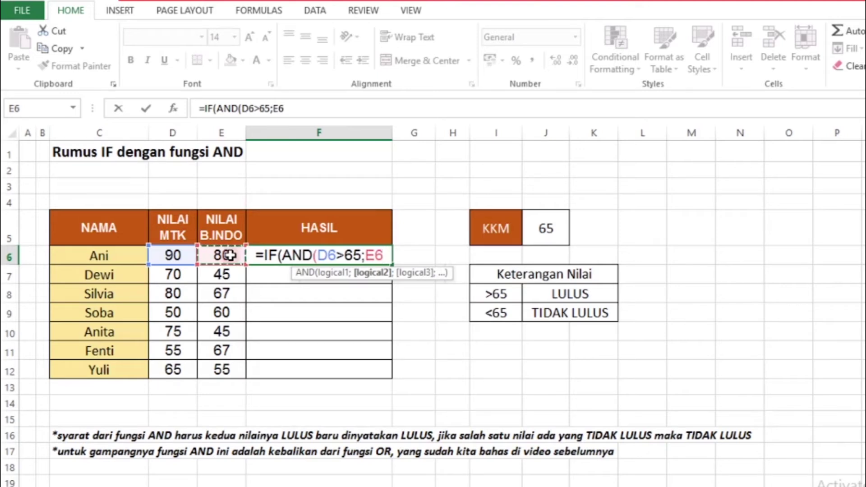
text(>65)
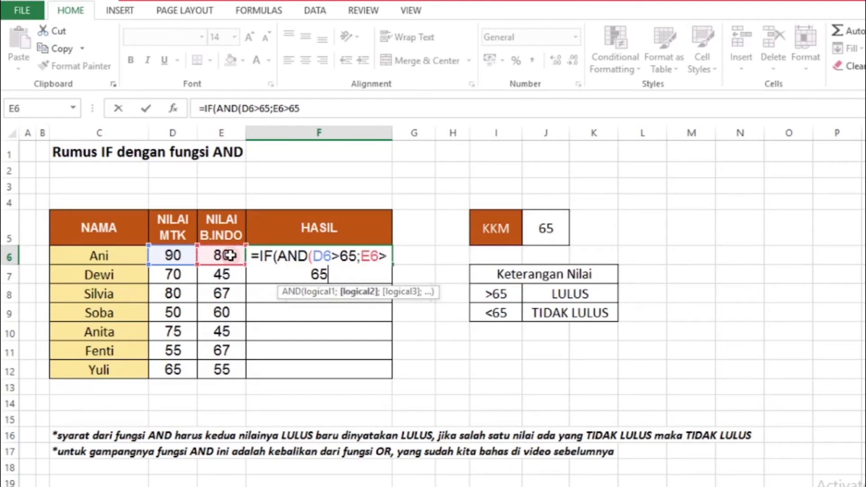
text();)
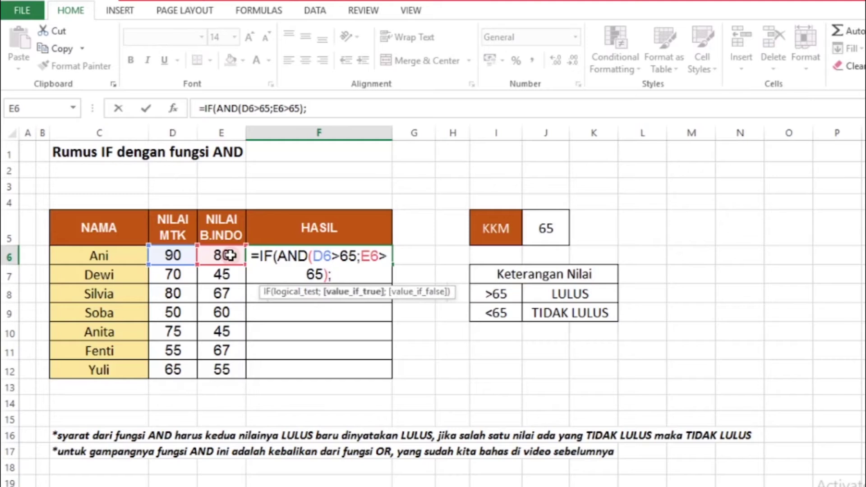
Complete the formula with "LULUS" as the true result and "TIDAK LULUS" as the false result, and enter it
text("LULU)
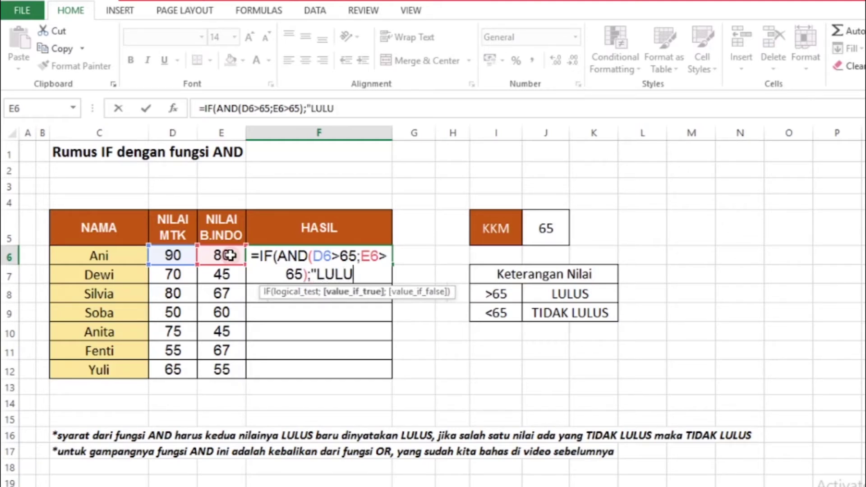
text(S")
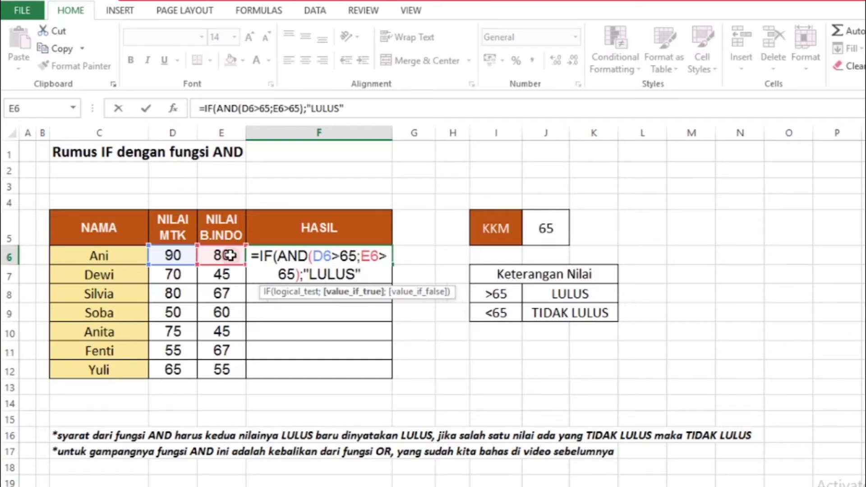
text(;")
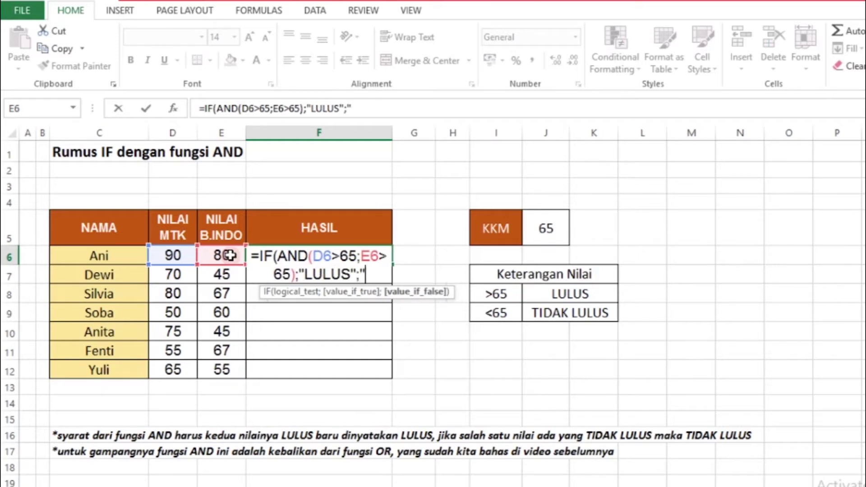
text(TIDAK)
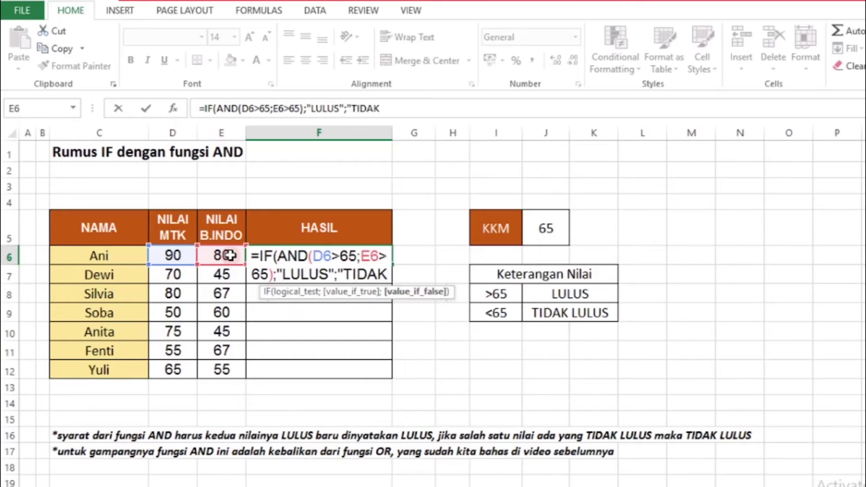
text( LUKU)
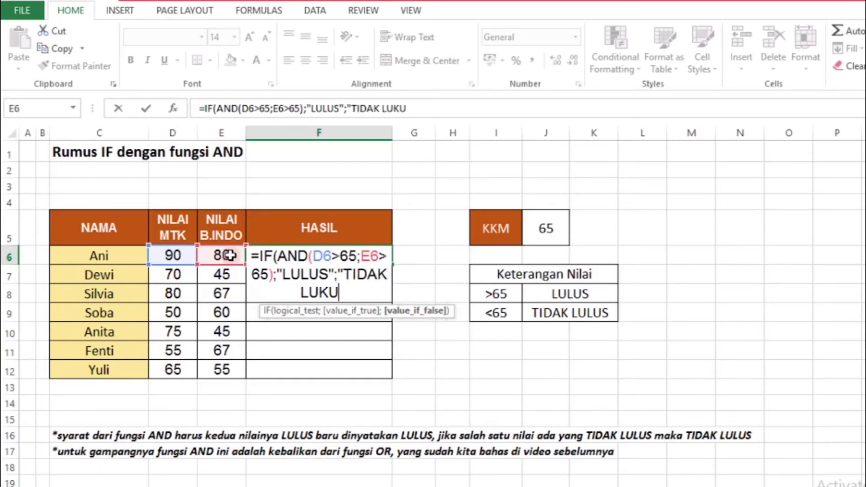
key(BackSpace)
key(BackSpace)
text(LUS)
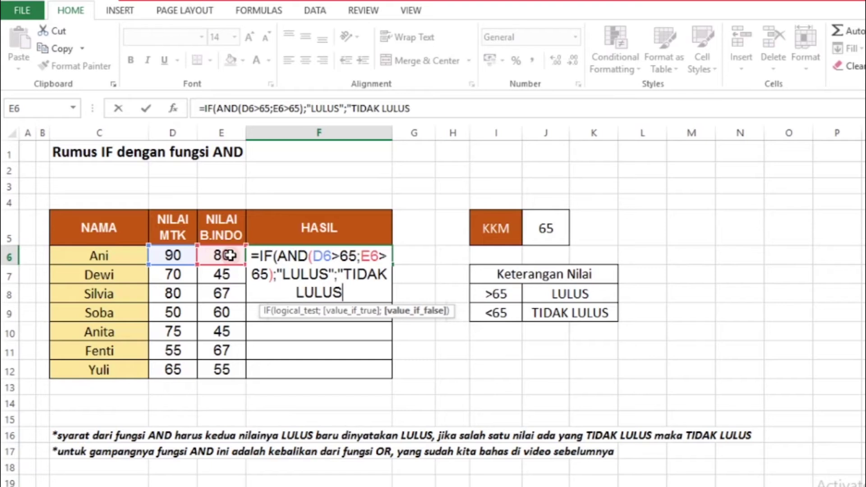
text("))
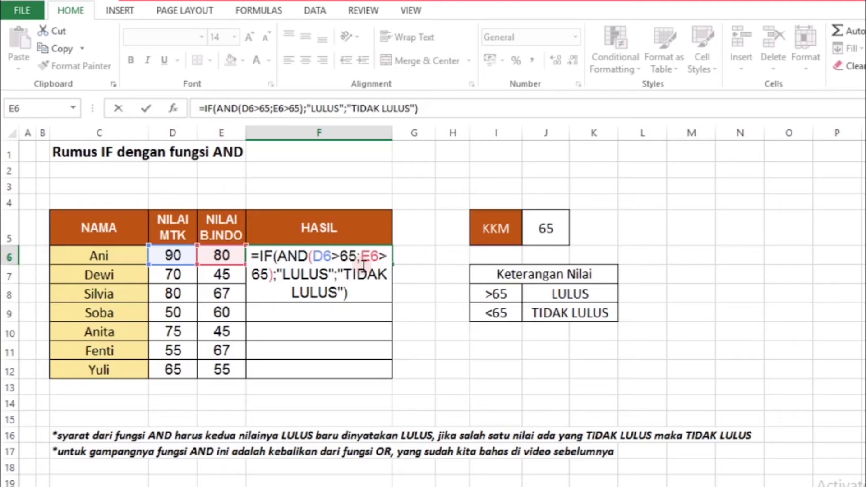
key(Return)
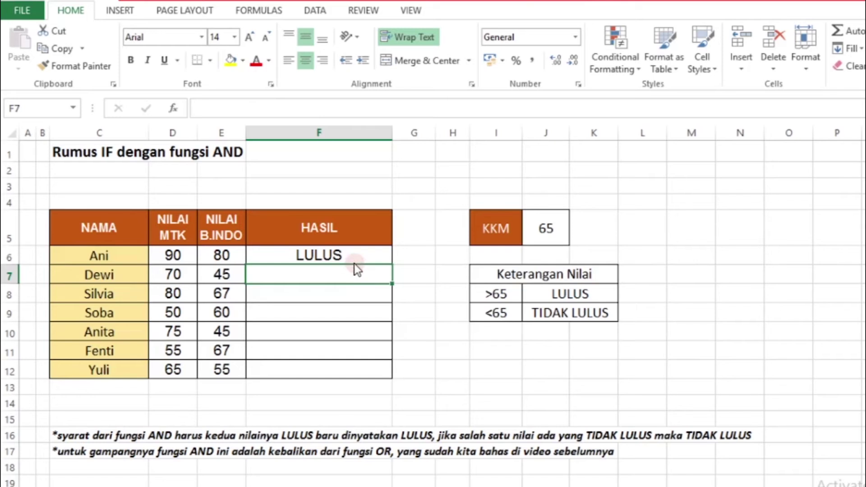
Fill the IF/AND formula from F6 down the HASIL column to F12
key(Left)
key(Up)
key(Left)
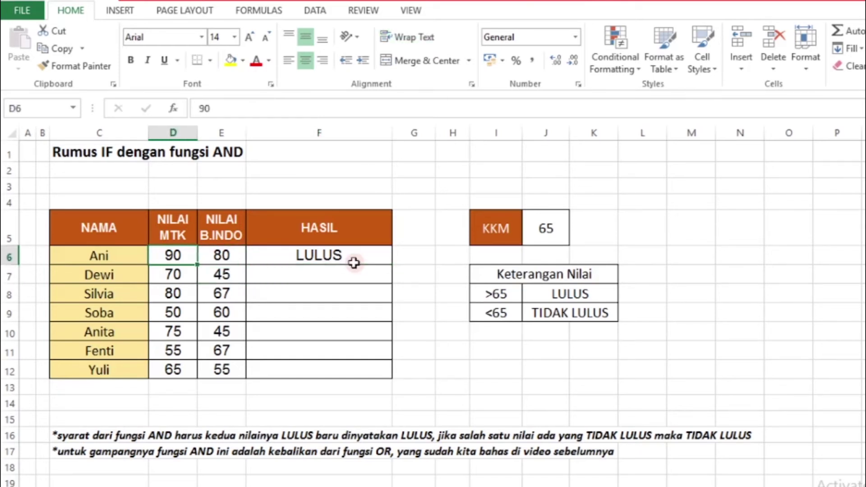
key(Right)
key(Right)
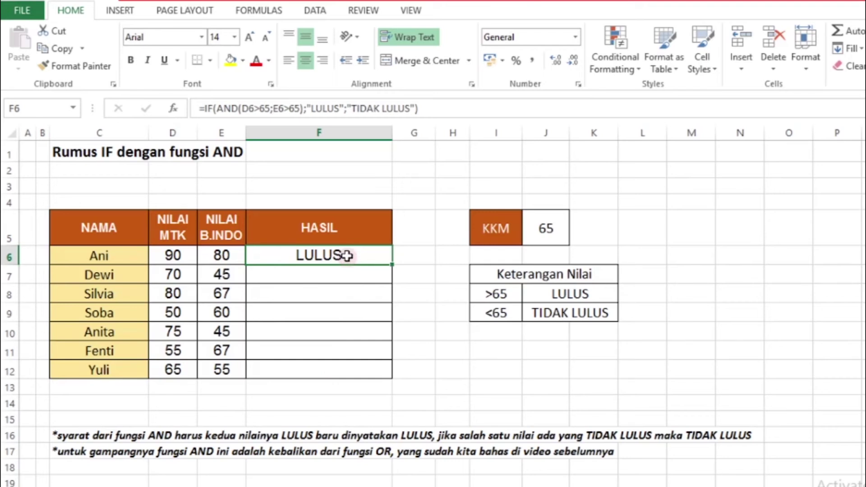
double_click(393, 267)
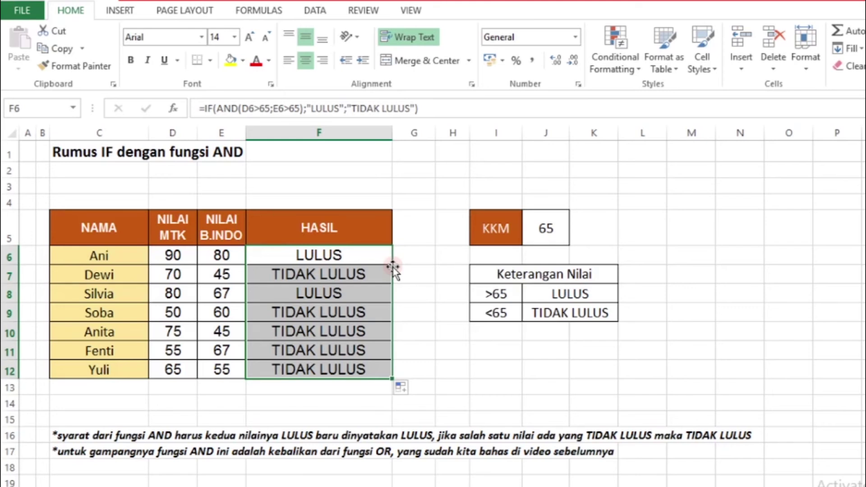
Check the filled HASIL results from row 7 downward against each student's NILAI MTK and NILAI B.INDO scores
key(Down)
key(Up)
key(Down)
key(Left)
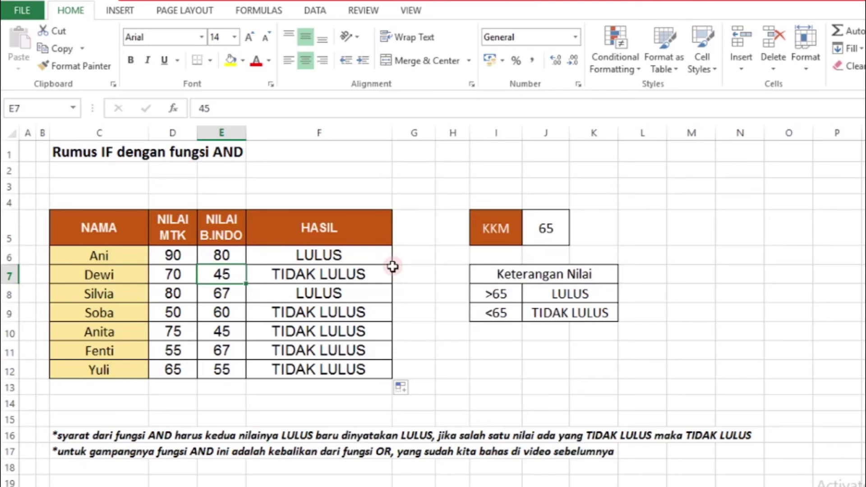
key(Right)
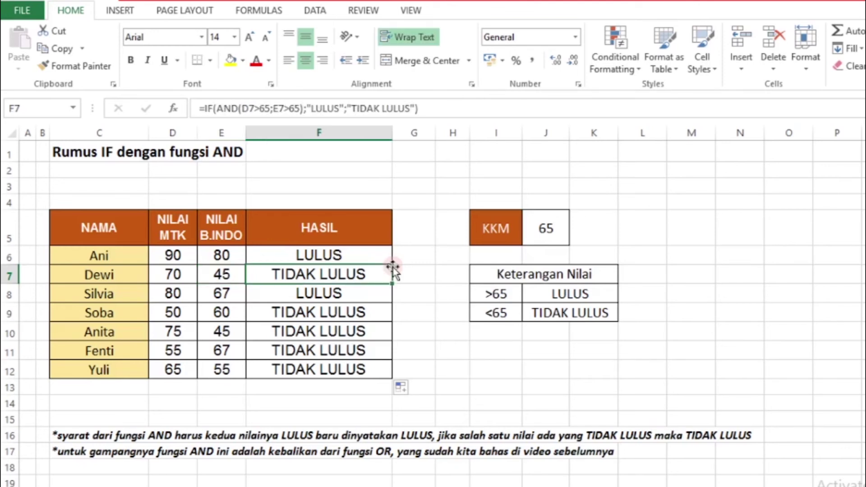
key(Down)
key(Down)
key(Left)
key(Down)
key(Down)
key(Down)
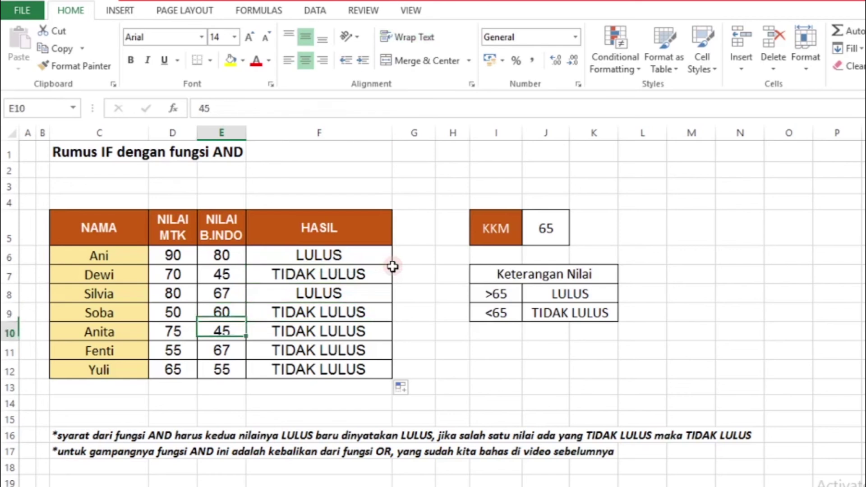
key(Up)
key(Up)
key(Up)
key(Up)
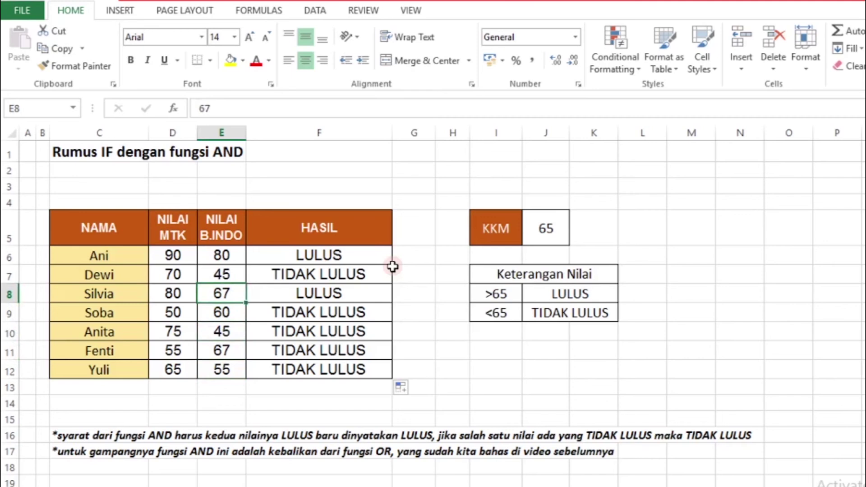
key(Right)
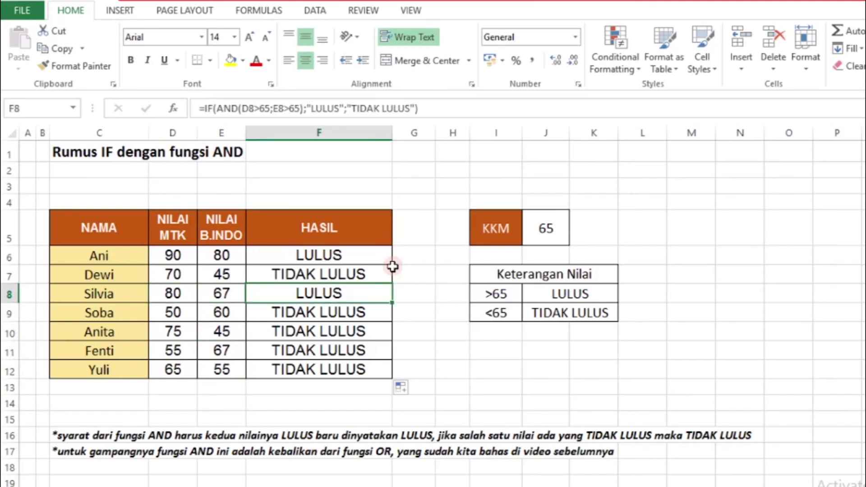